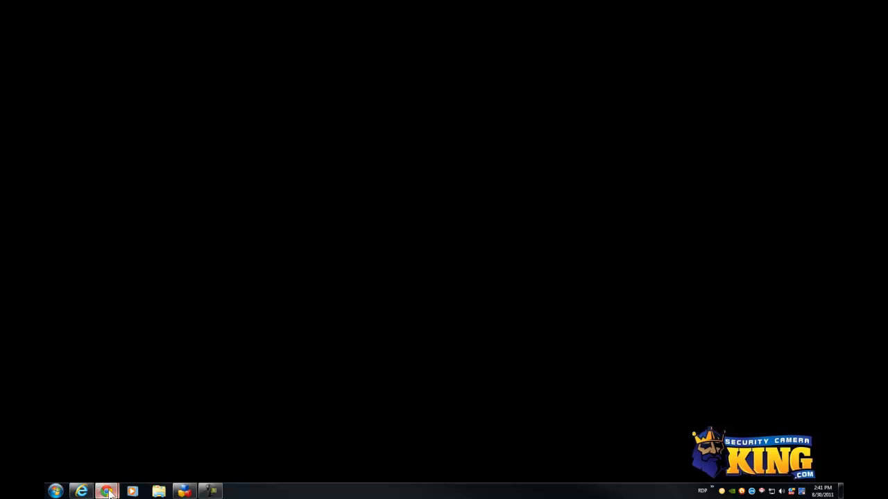
Switch to the router administration page in Chrome and view its basic setup and port range forwarding pages
mouse_move(105, 491)
click(191, 463)
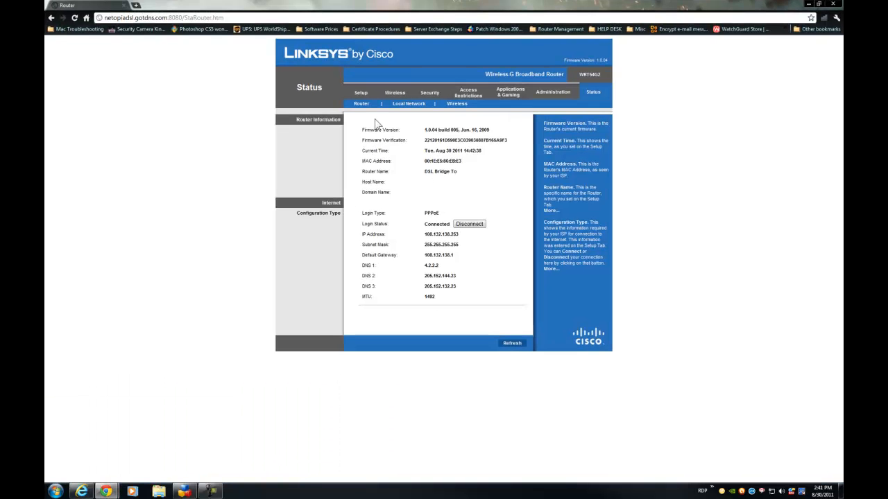
click(361, 93)
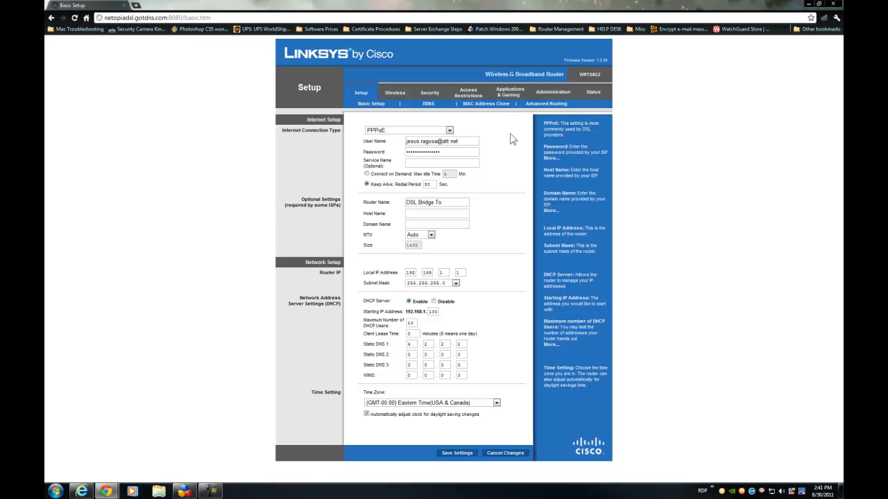
click(513, 98)
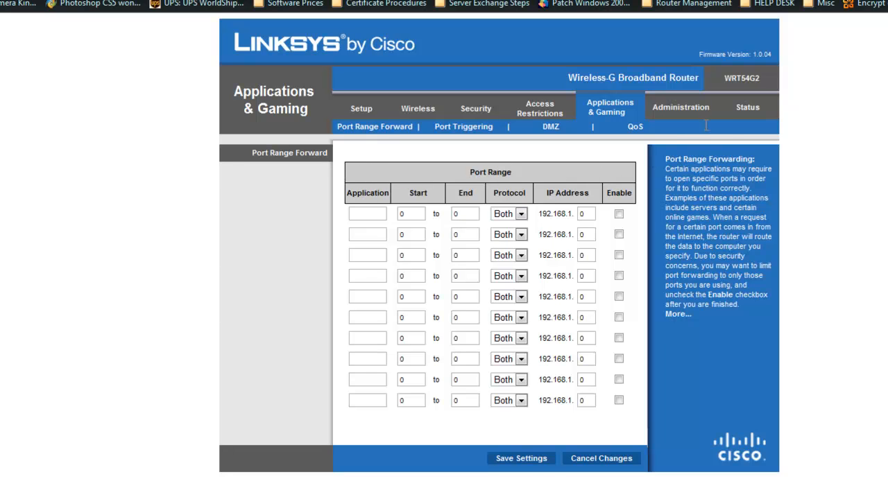
Check the router's Internet IP address on its status page
click(747, 111)
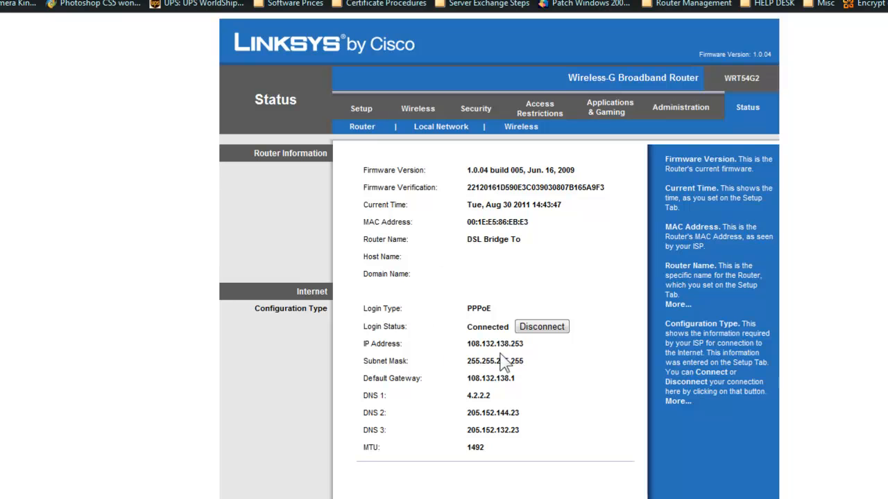
drag(466, 350, 515, 345)
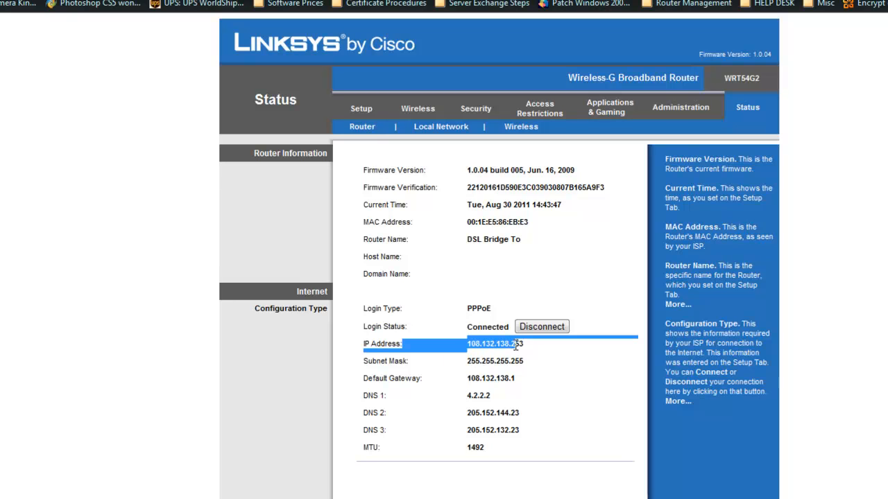
click(465, 366)
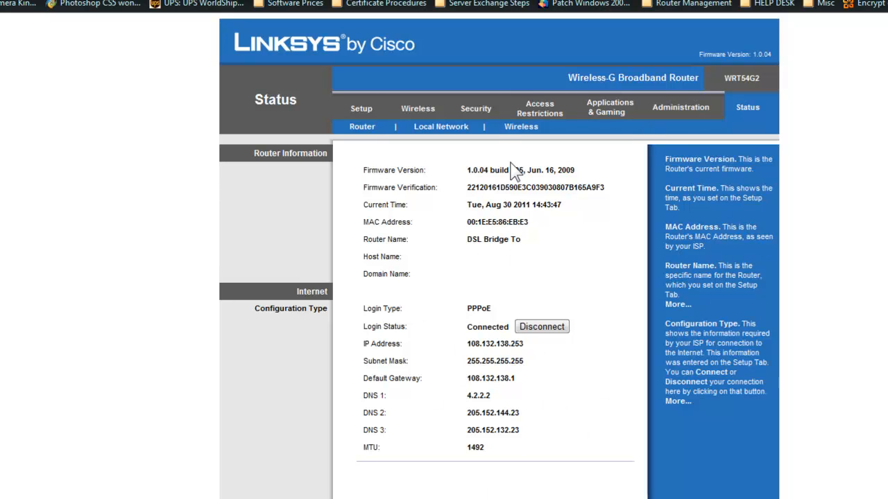
Enable the router's DMZ with 192.168.1.108 as the host IP address
click(612, 113)
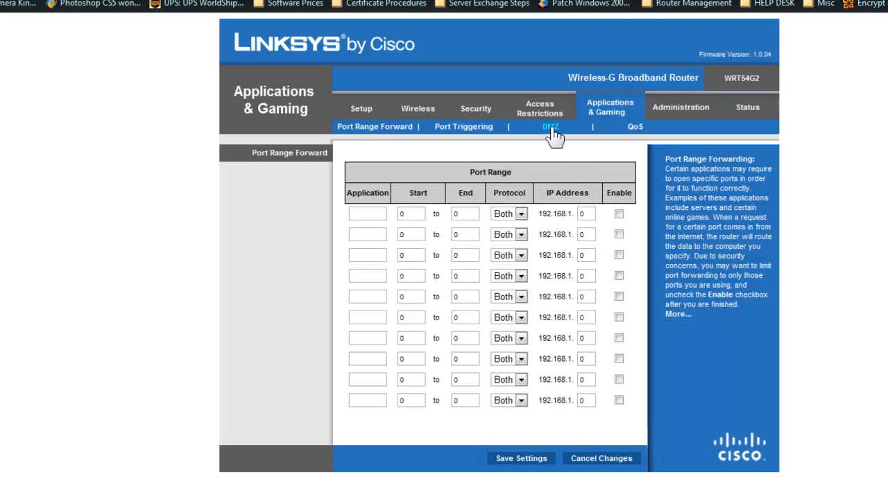
click(551, 129)
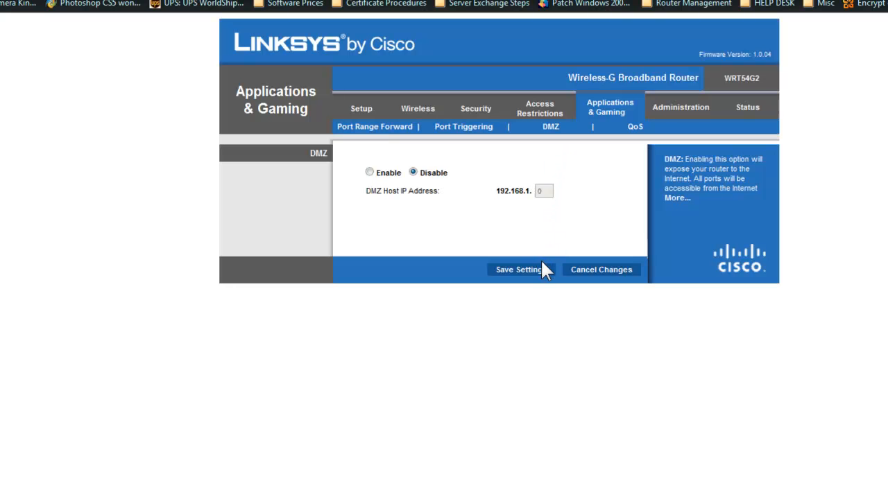
click(369, 172)
drag(543, 191, 529, 191)
text(108)
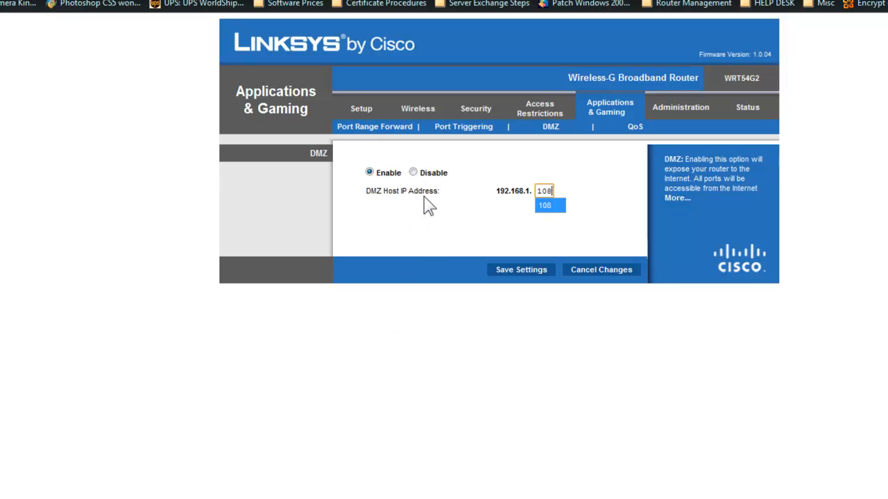
Add an enabled port range forwarding rule named DVR for port 88 to 88, directed to 192.168.1.108
click(380, 135)
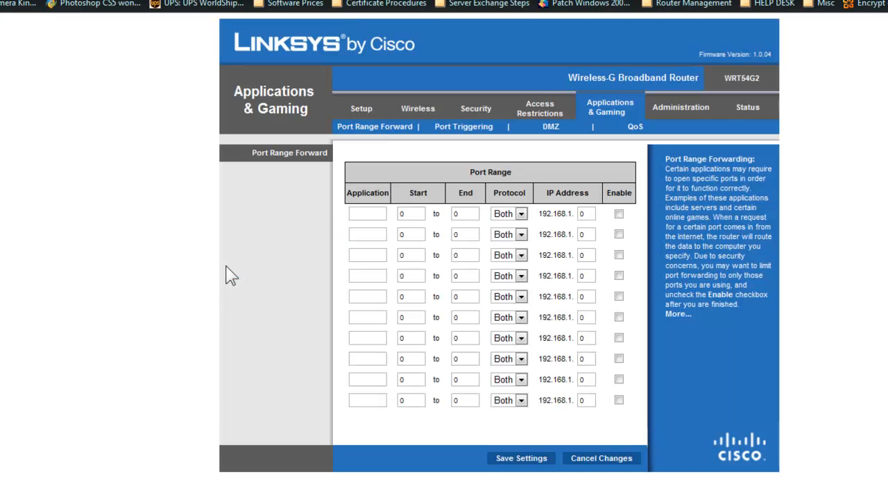
click(362, 214)
text(DVR)
key(Tab)
double_click(460, 214)
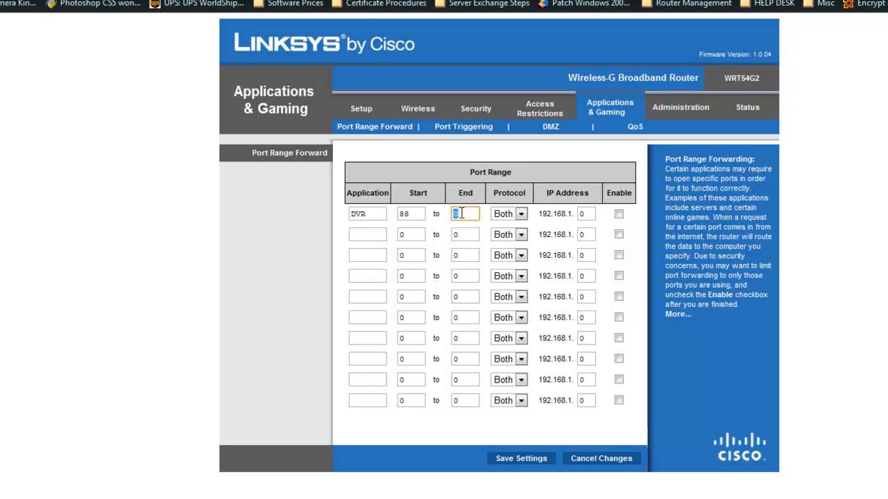
text(88)
click(582, 213)
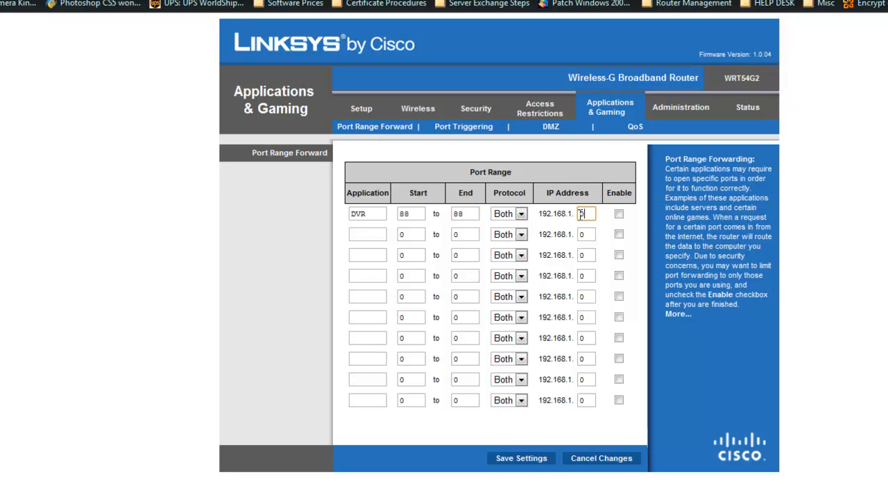
double_click(582, 214)
text(108)
click(619, 214)
Add a second enabled forwarding rule named DVR2 for port 37777 to 37777, directed to 192.168.1.108
click(375, 235)
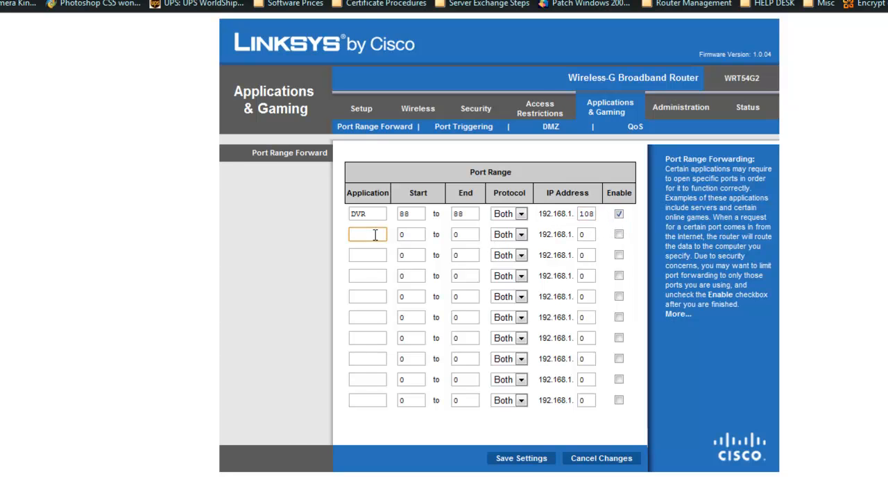
text(DVR)
key(Tab)
text(3)
text(7777)
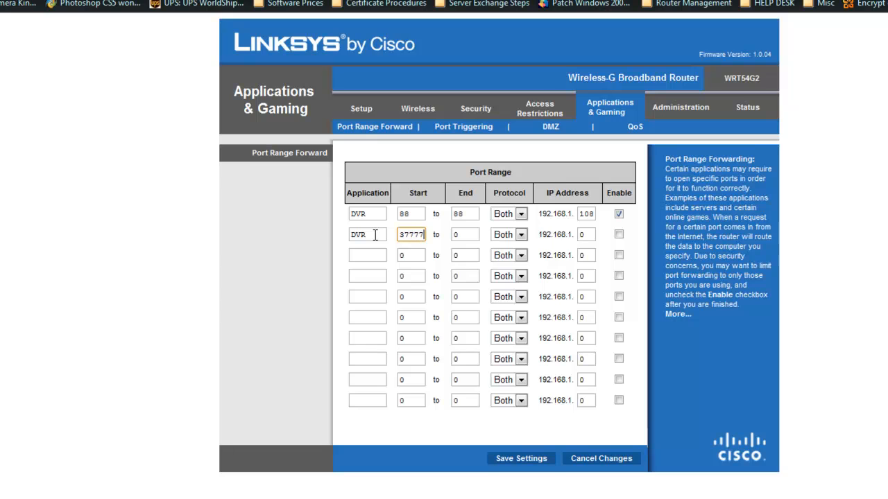
key(Tab)
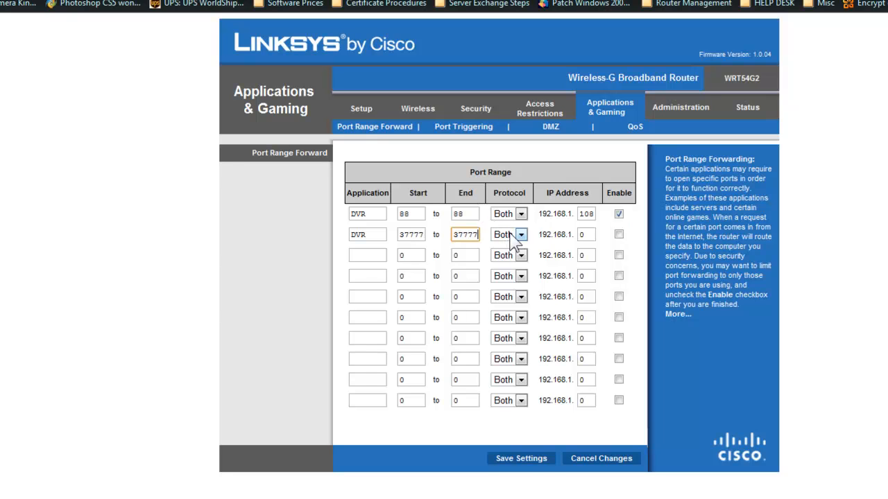
double_click(582, 235)
click(618, 235)
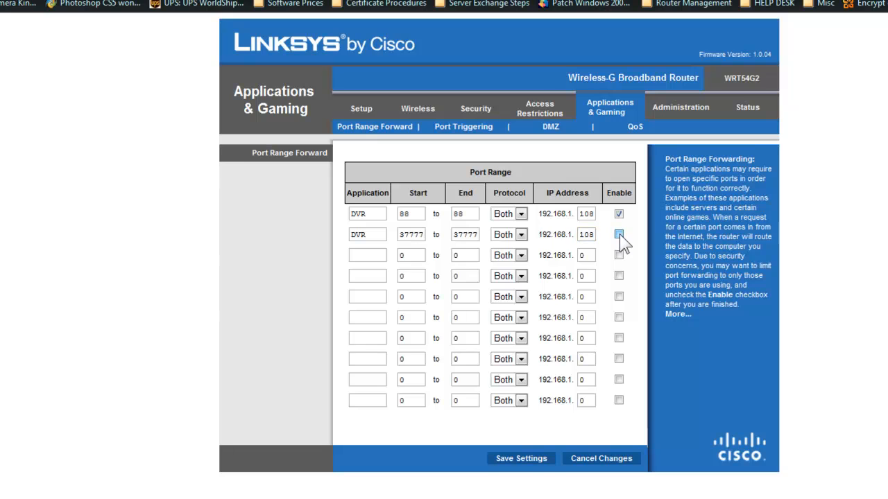
click(378, 240)
text(2)
Add a third enabled forwarding rule named DVR3 for port 37778 to 37778 to 192.168.1.108, and save the forwarding settings
click(366, 255)
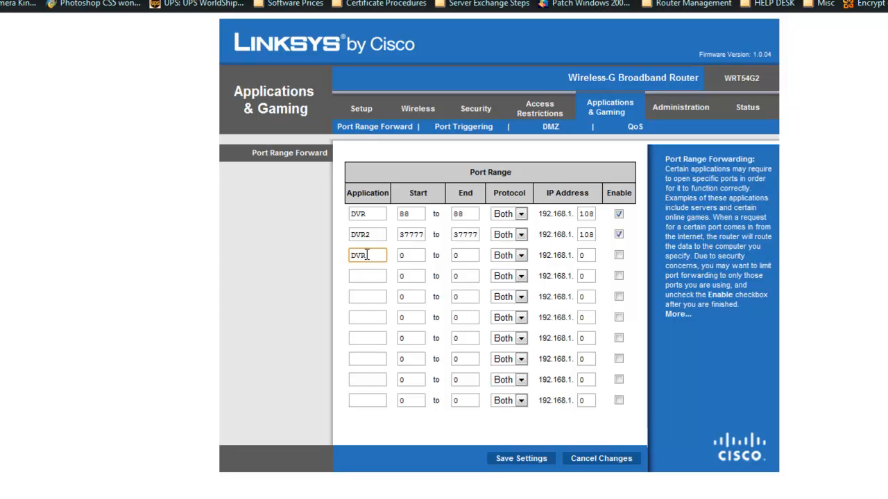
key(Tab)
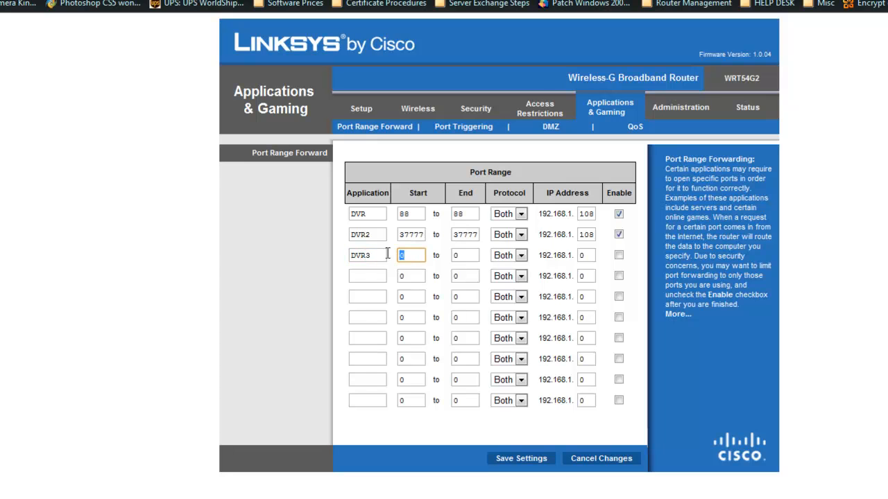
text(37778)
key(Tab)
text(377)
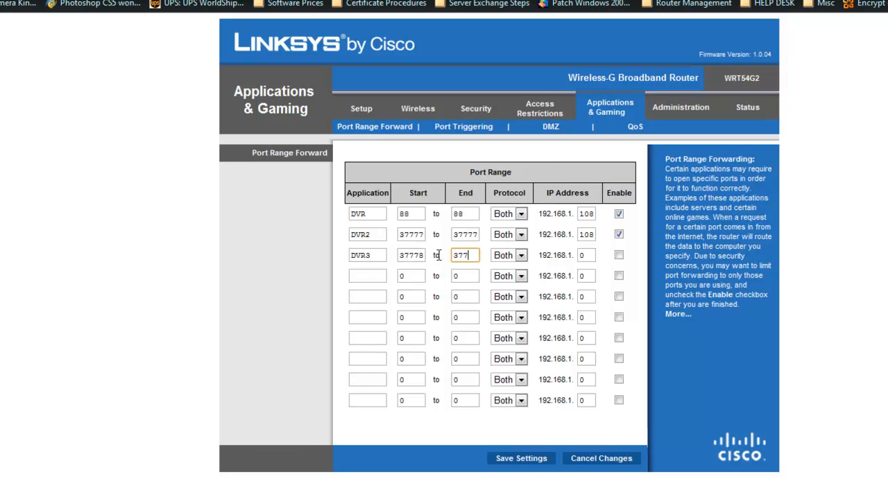
text(78)
double_click(585, 255)
text(10)
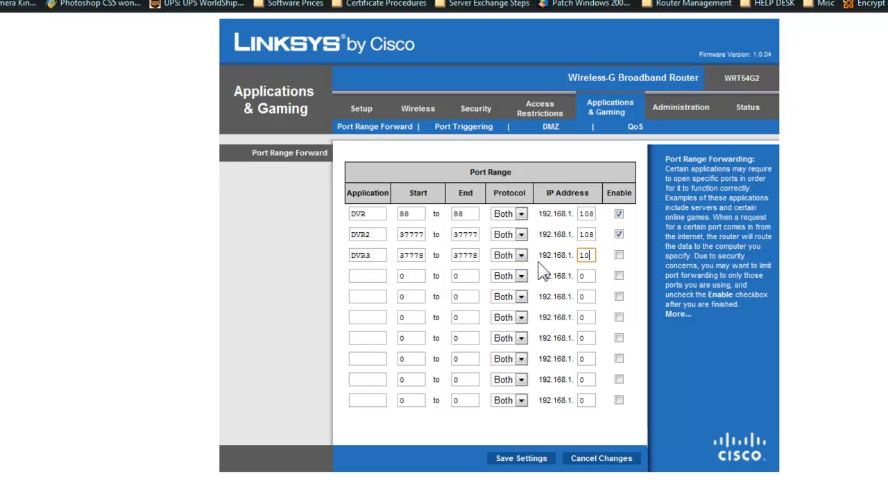
text(8)
click(618, 255)
click(525, 460)
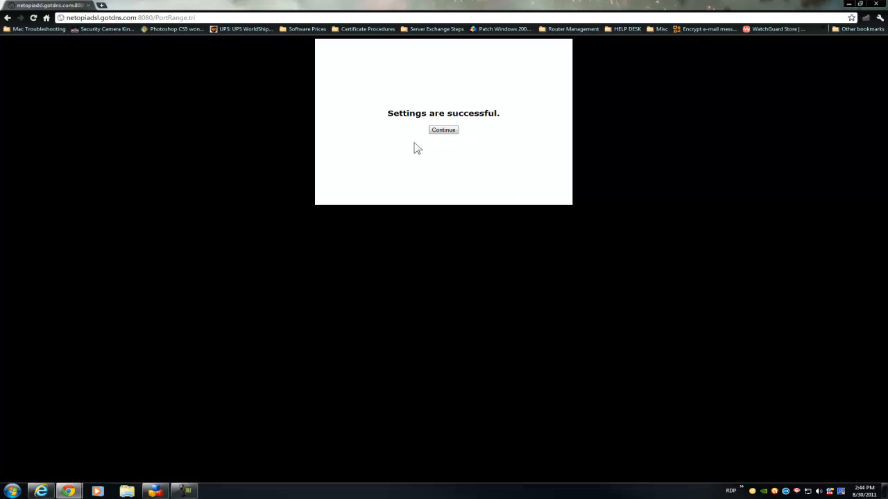
click(448, 131)
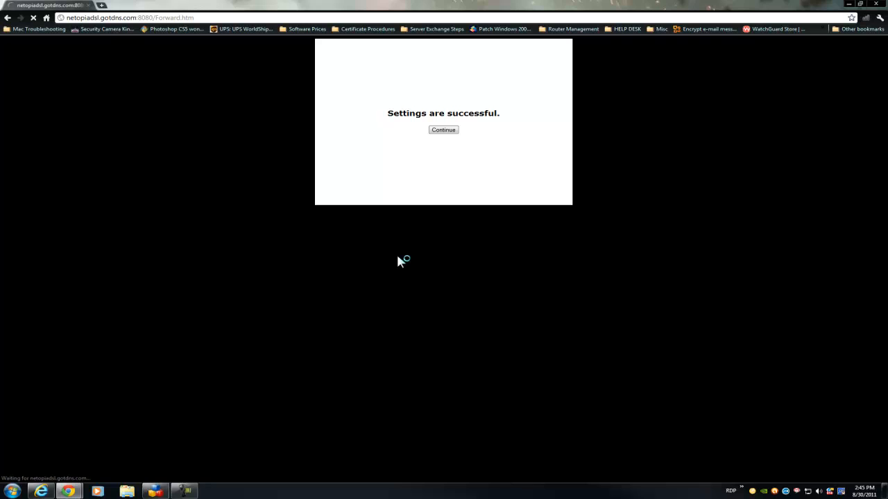